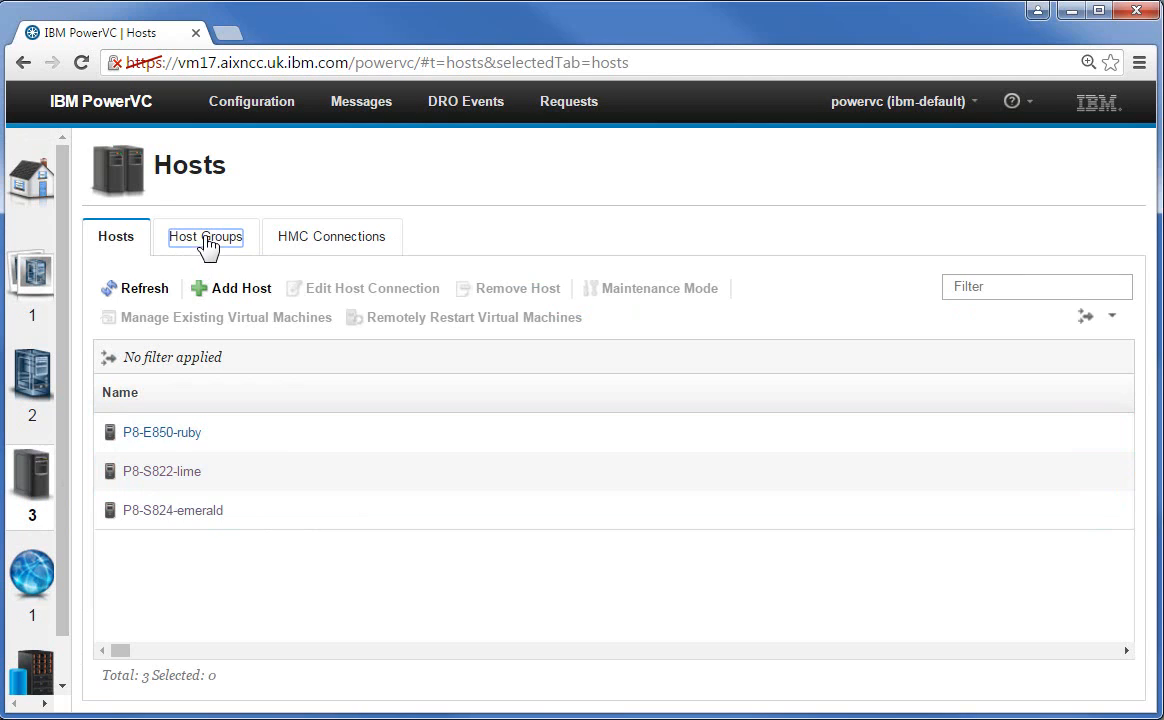
# Open the POWER8 host group's details and review its capacity, member hosts and DRO configuration status
pyautogui.click(208, 247)
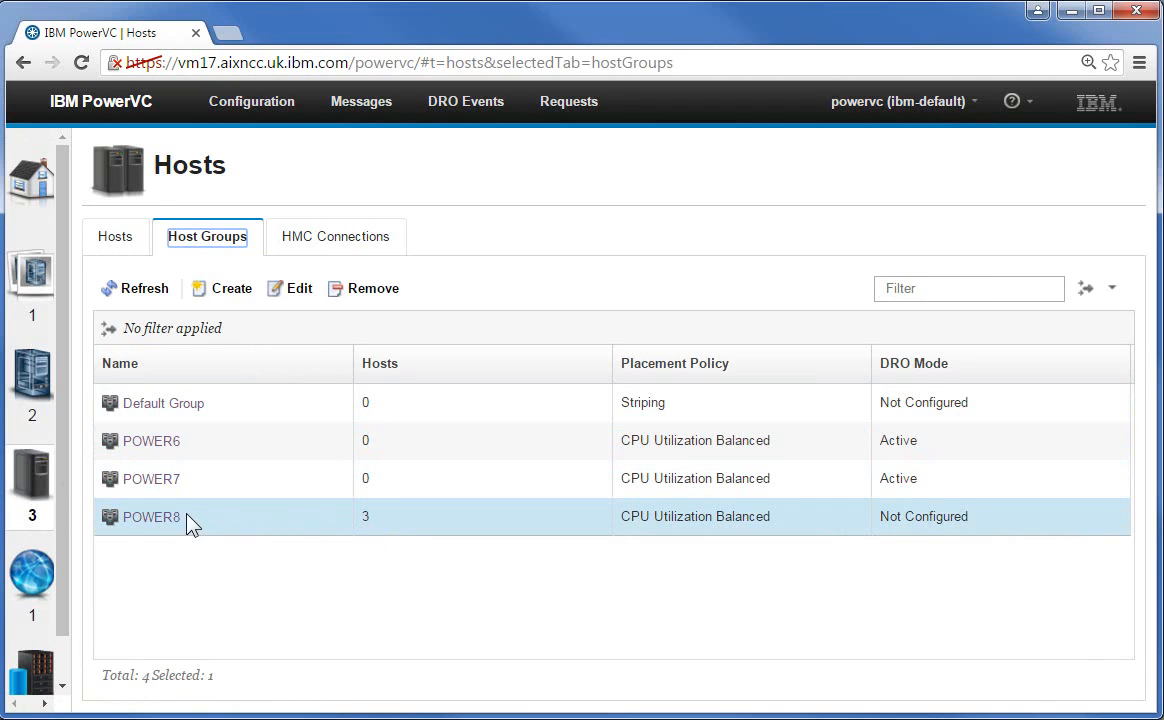
pyautogui.click(152, 519)
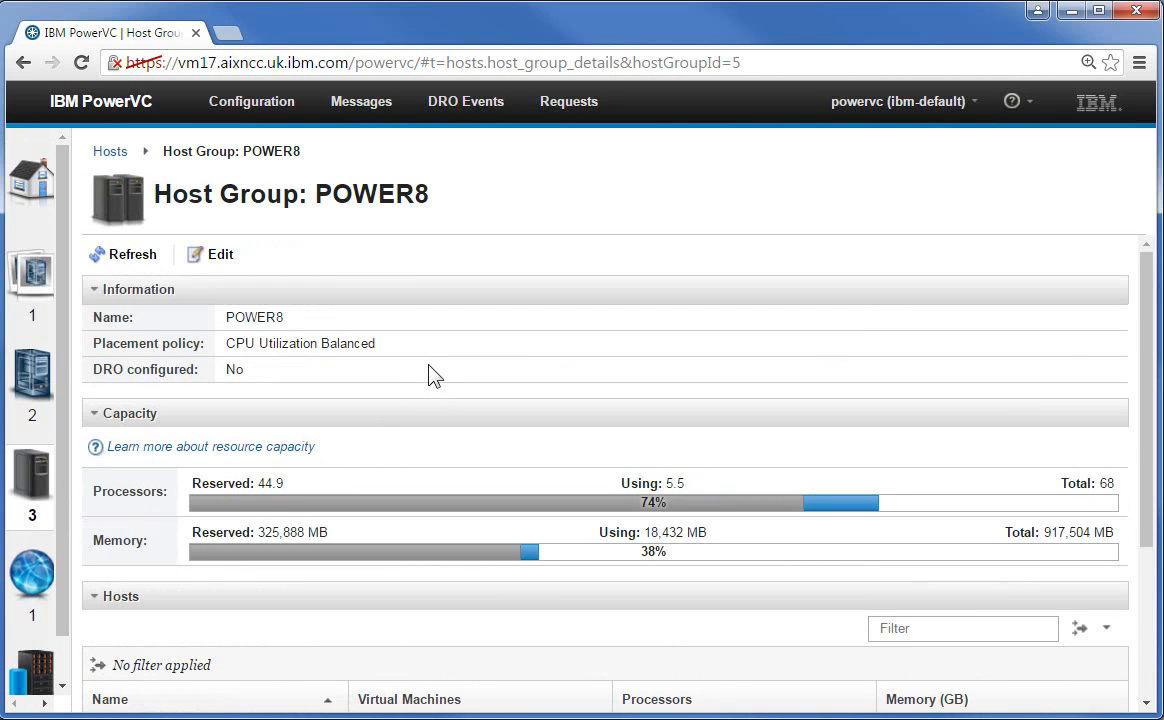
pyautogui.scroll(-2, 432, 377)
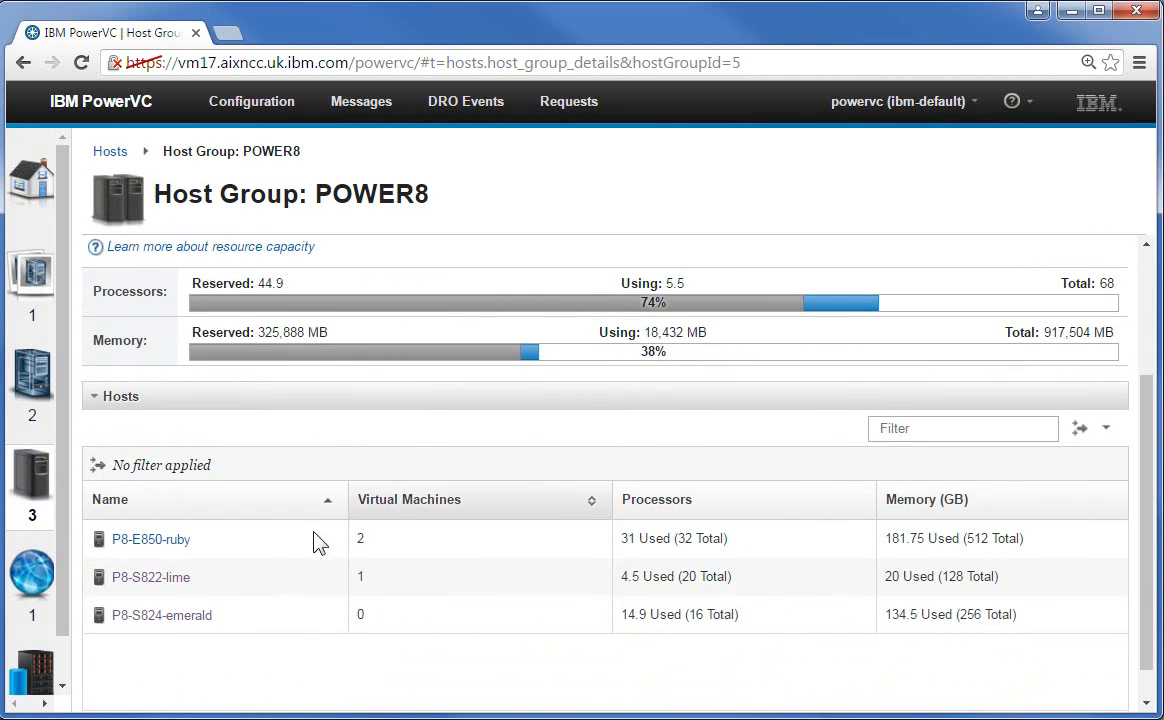
pyautogui.scroll(1, 306, 528)
pyautogui.scroll(2, 307, 525)
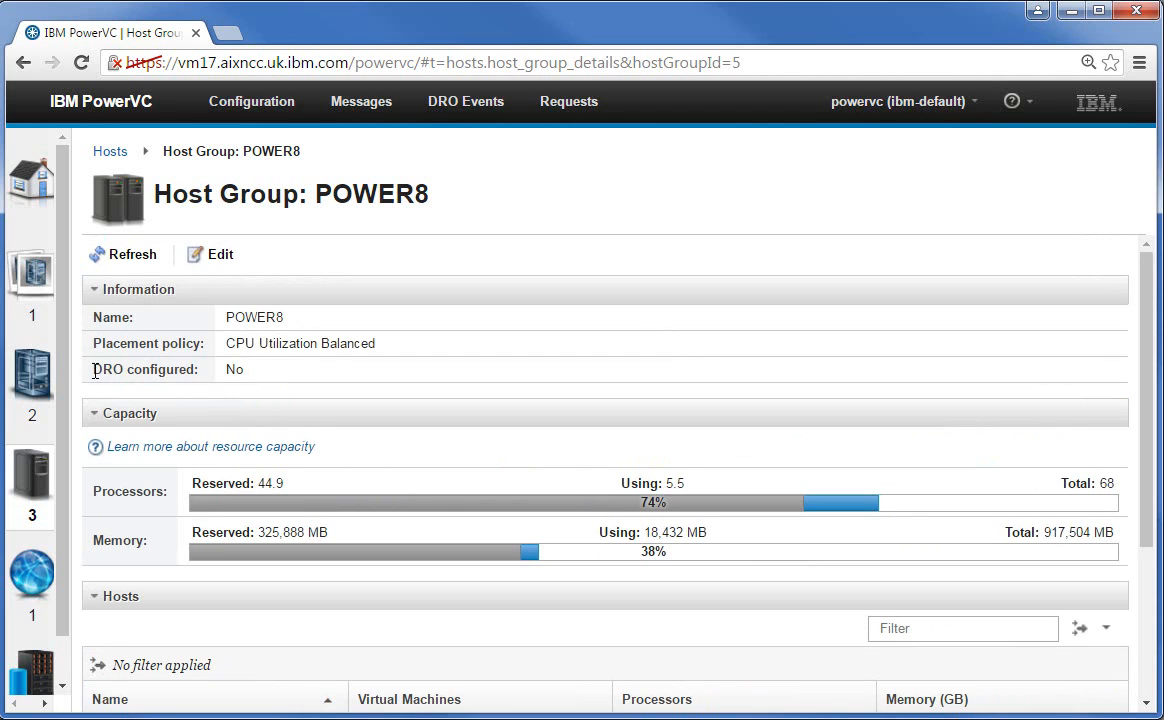
pyautogui.moveTo(91, 369); pyautogui.dragTo(123, 369)
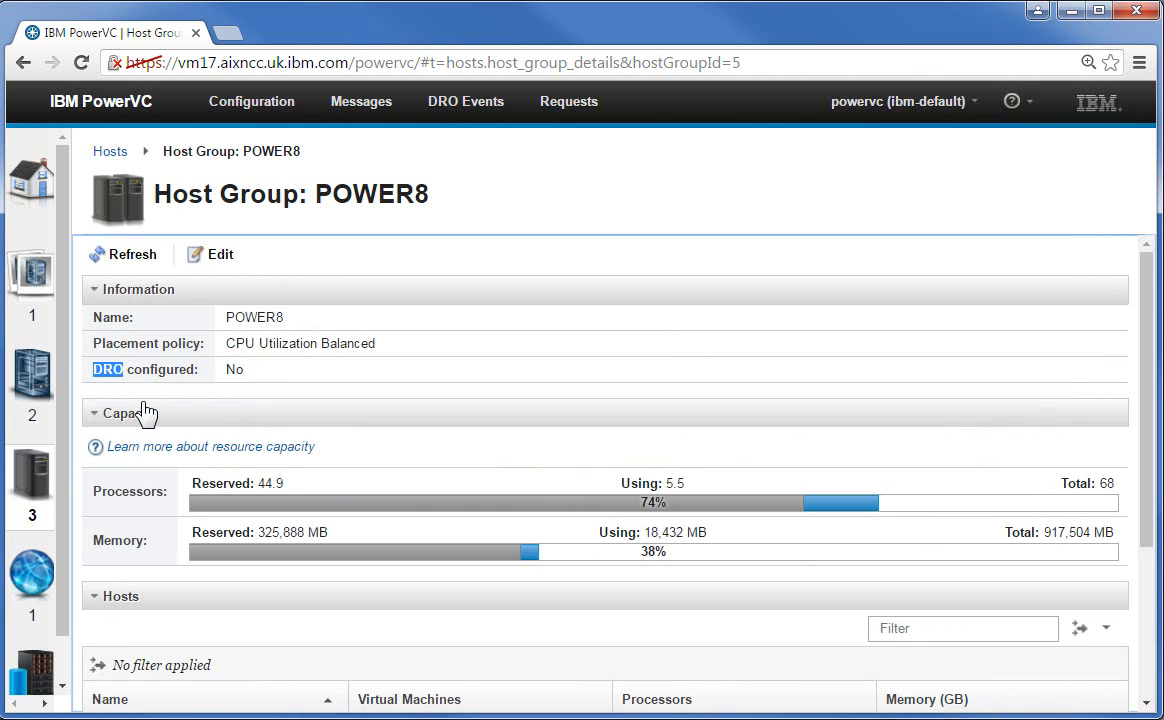
# Edit the POWER8 host group and turn on the Dynamic Resource Optimizer (DRO) configuration
pyautogui.click(219, 258)
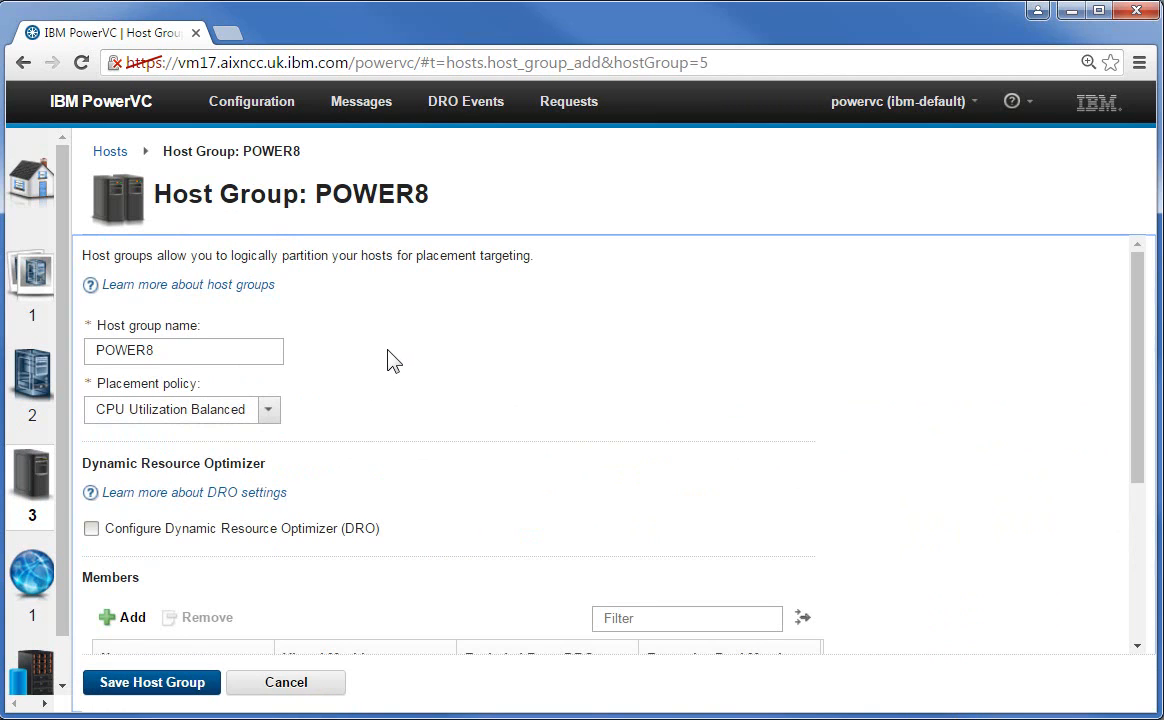
pyautogui.scroll(-2, 385, 358)
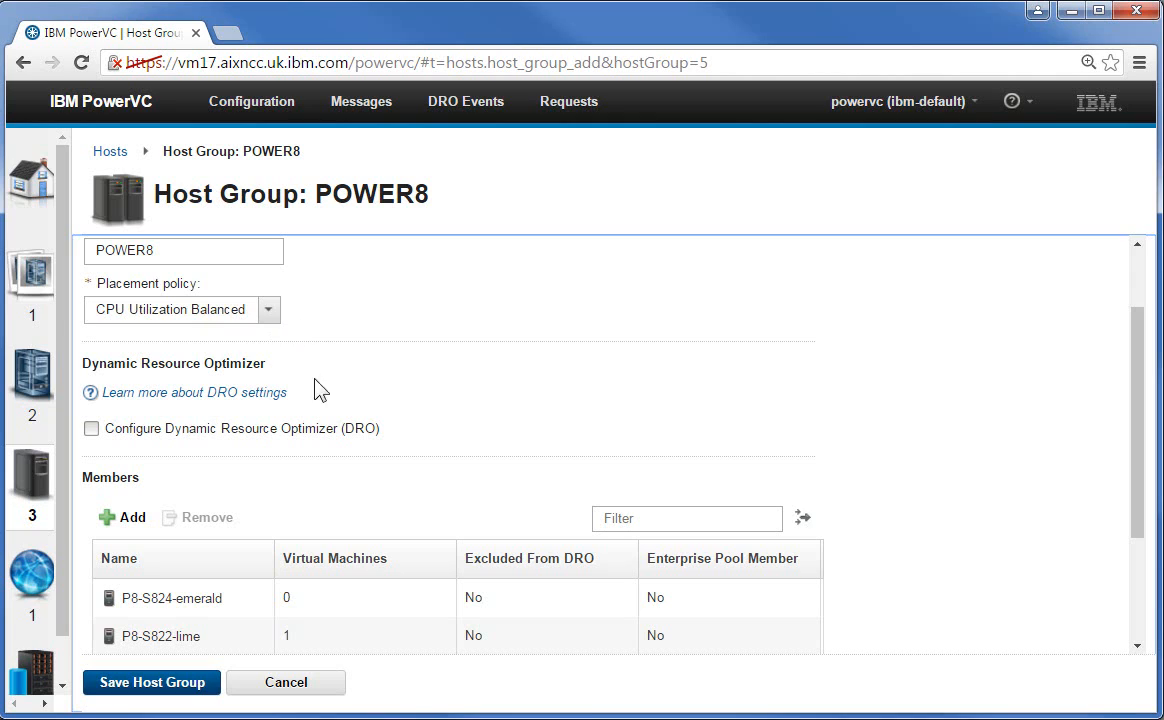
pyautogui.click(92, 428)
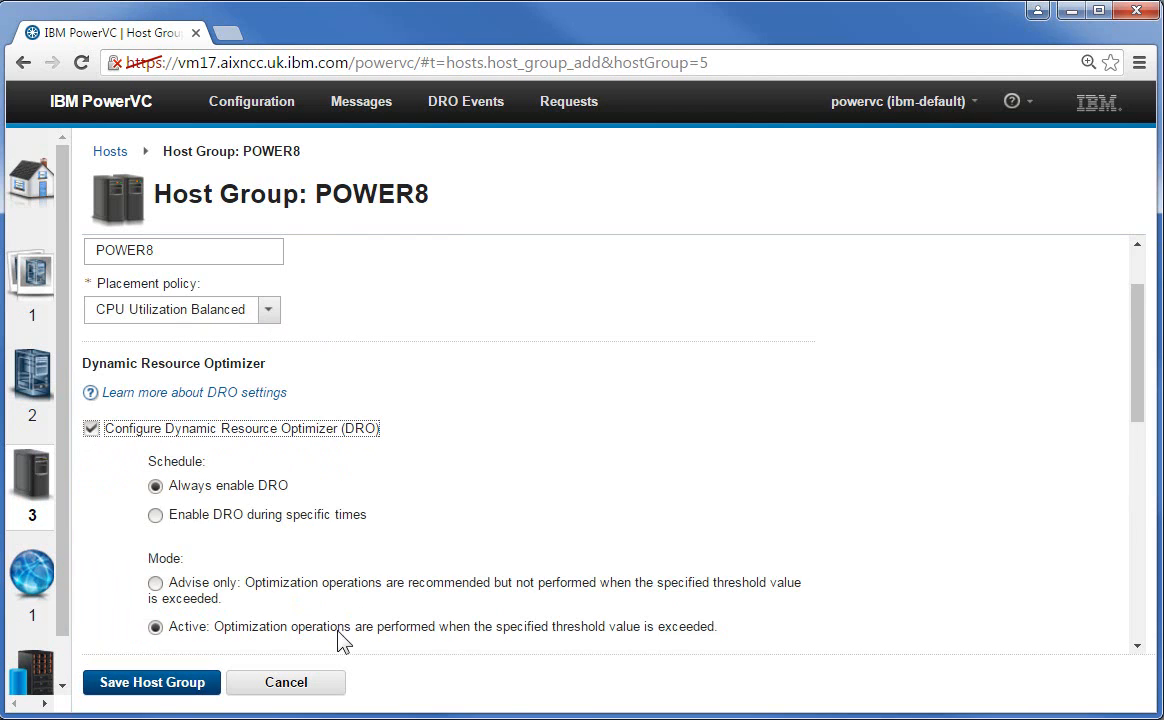
# Review the DRO mode and operations options and set the CPU utilization threshold to 70%
pyautogui.scroll(-1, 470, 487)
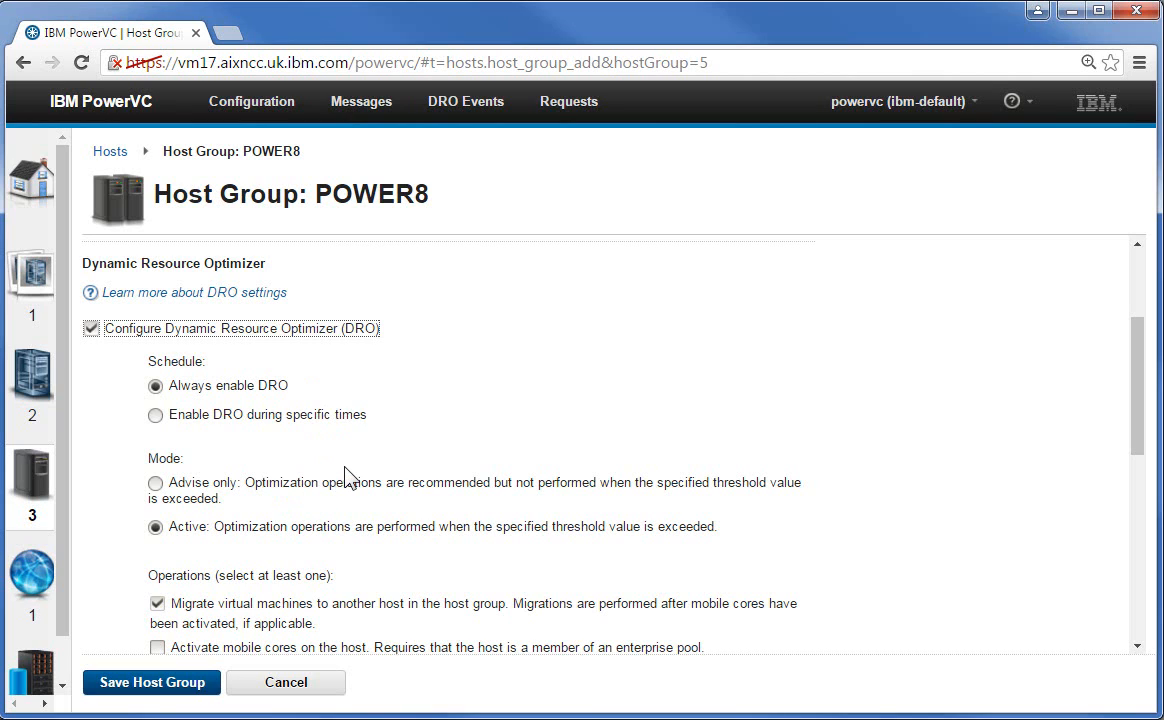
pyautogui.scroll(-1, 344, 472)
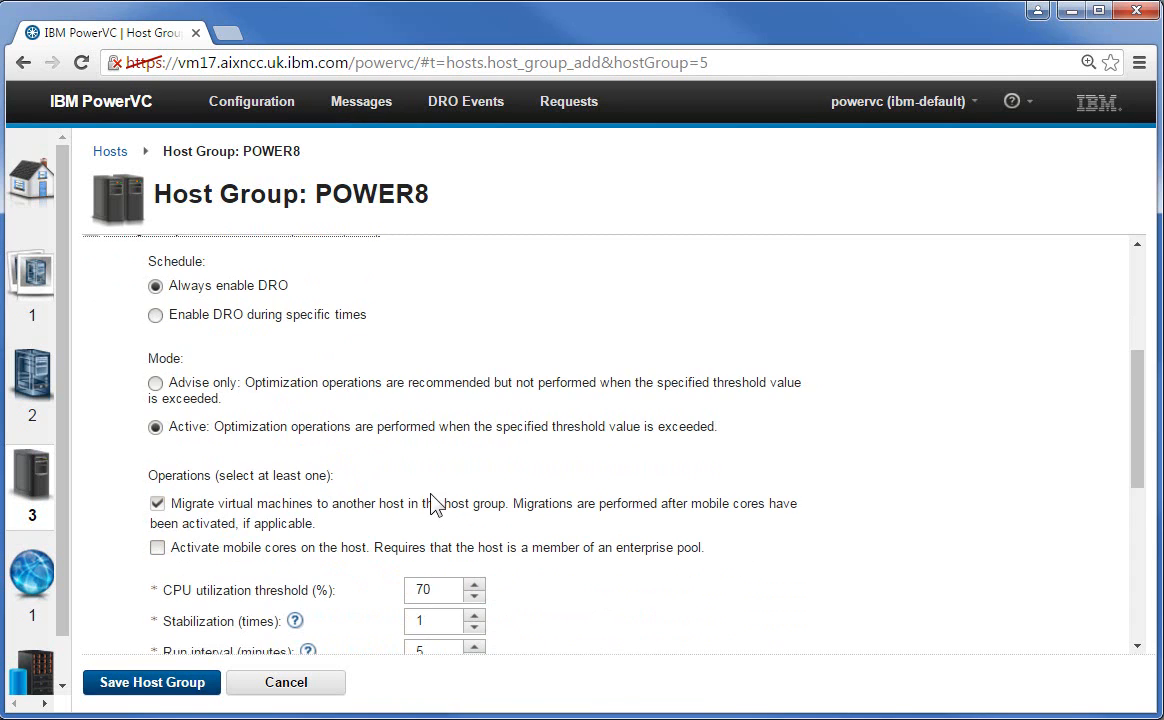
pyautogui.scroll(-2, 431, 495)
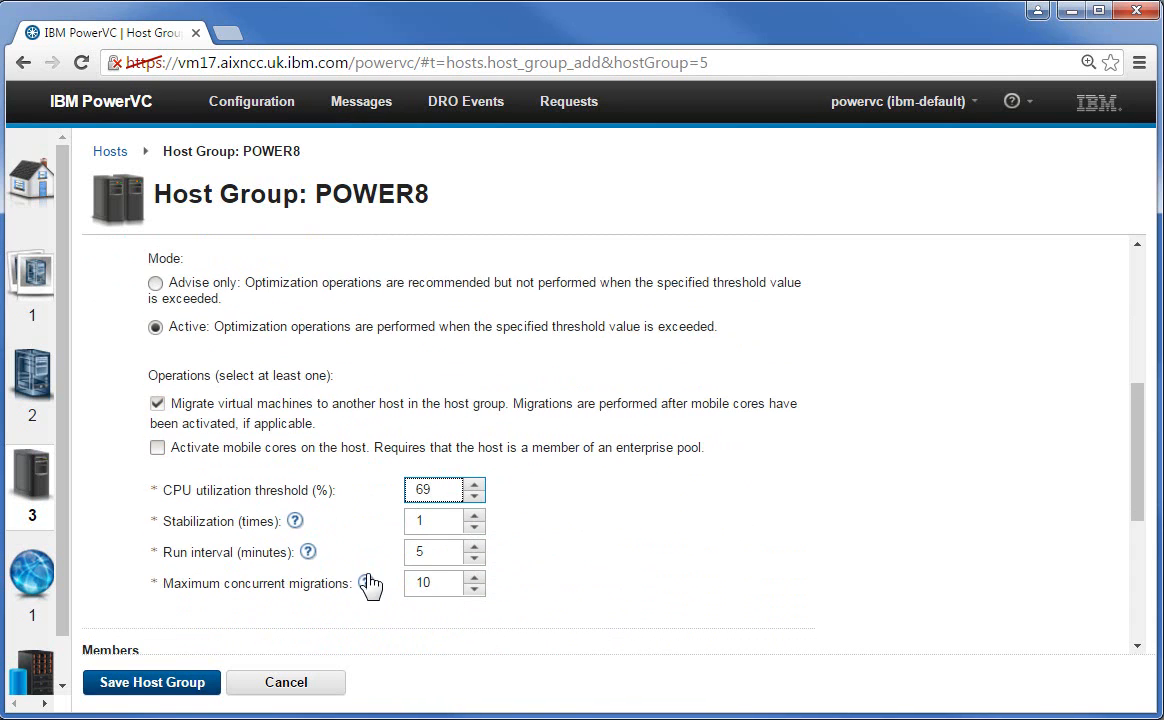
pyautogui.click(475, 485)
# Change the DRO schedule to be enabled during specific times
pyautogui.scroll(3, 588, 520)
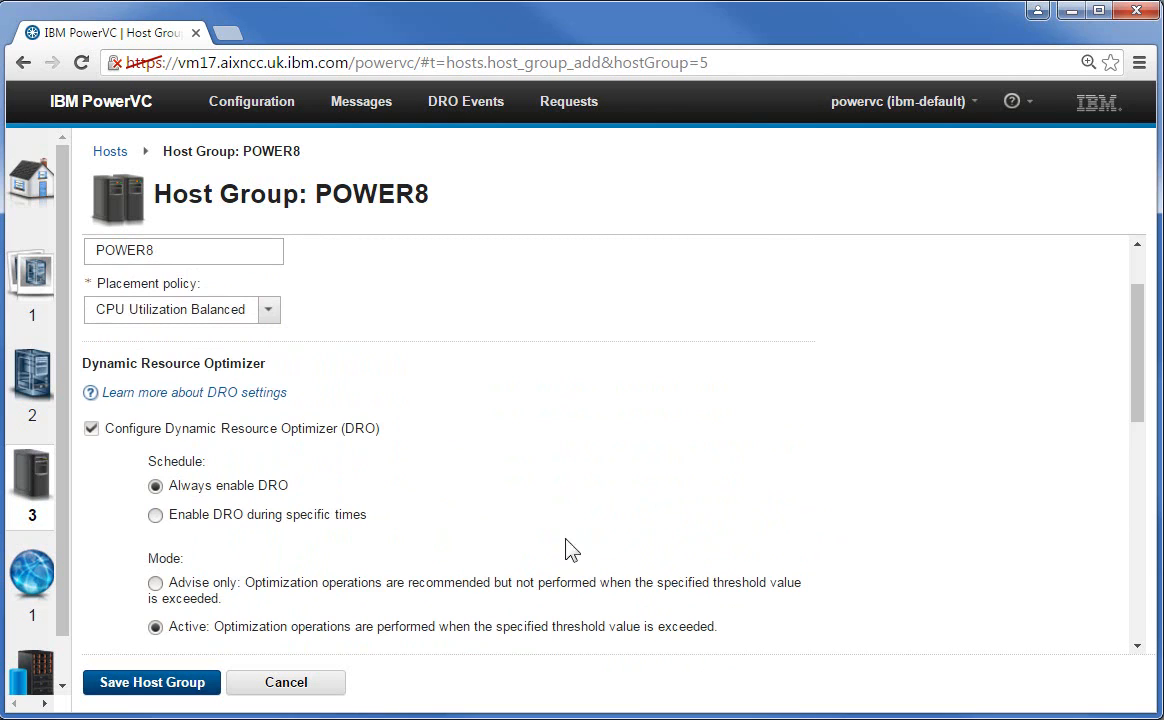
pyautogui.click(156, 515)
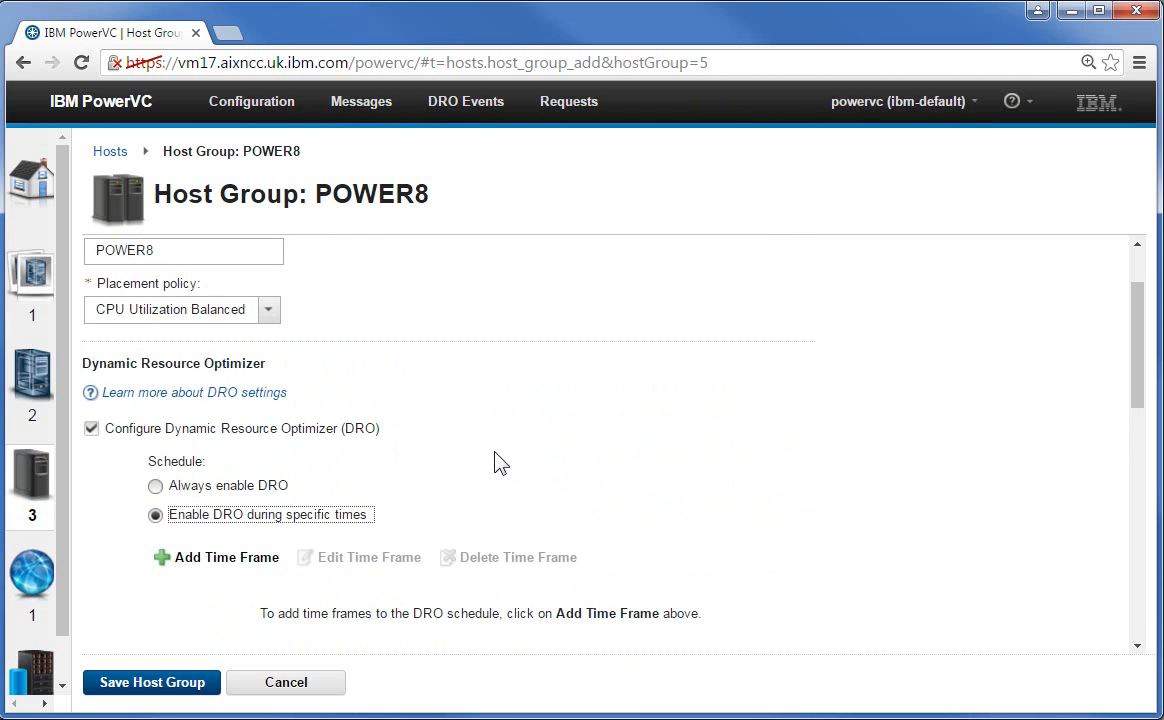
pyautogui.scroll(-1, 460, 420)
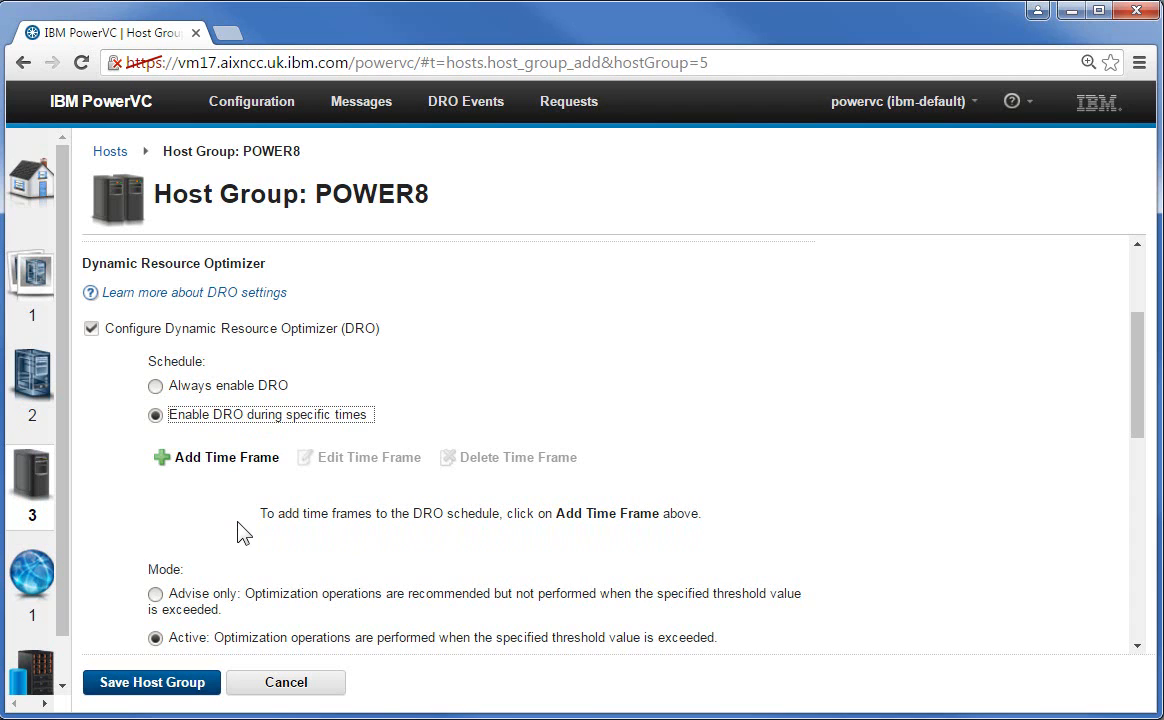
# Create a new DRO time frame with its start set to Fridays at 09:00 am
pyautogui.click(205, 466)
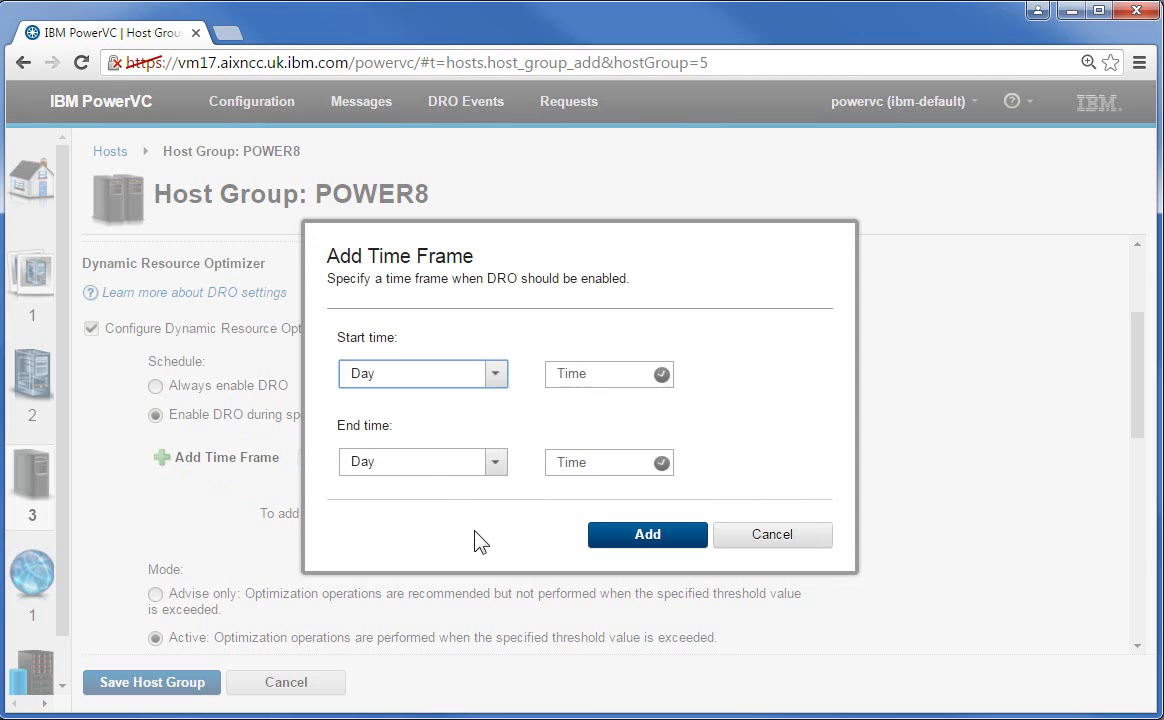
pyautogui.click(495, 378)
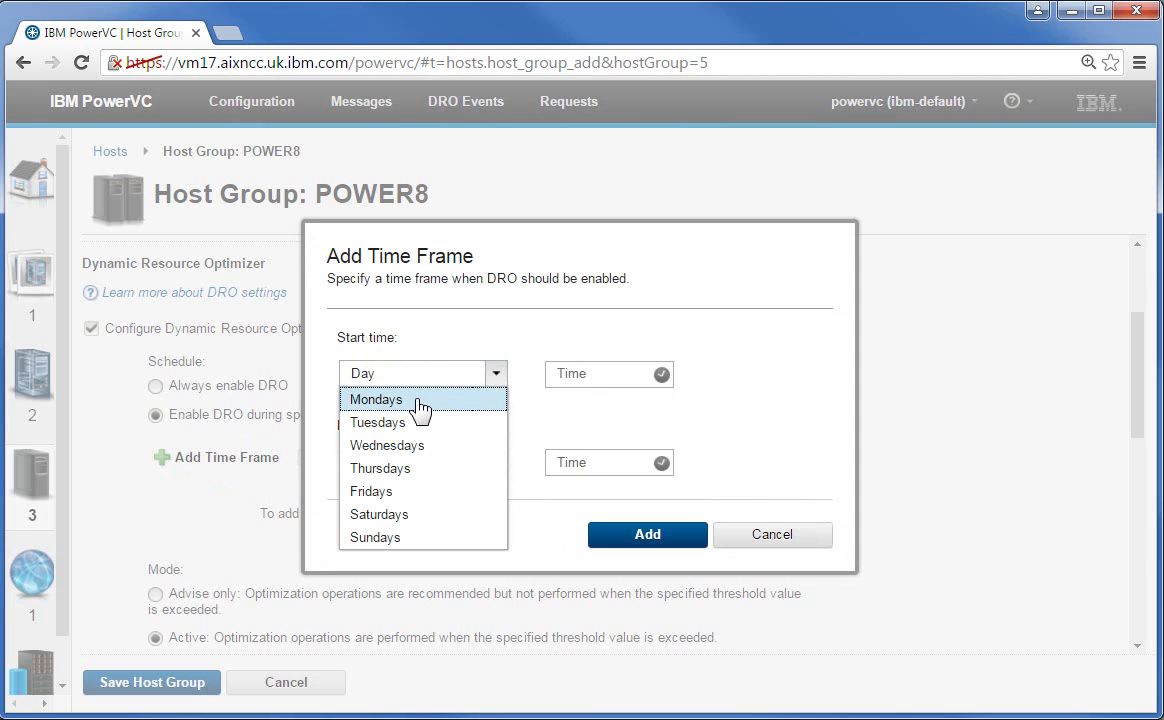
pyautogui.click(378, 496)
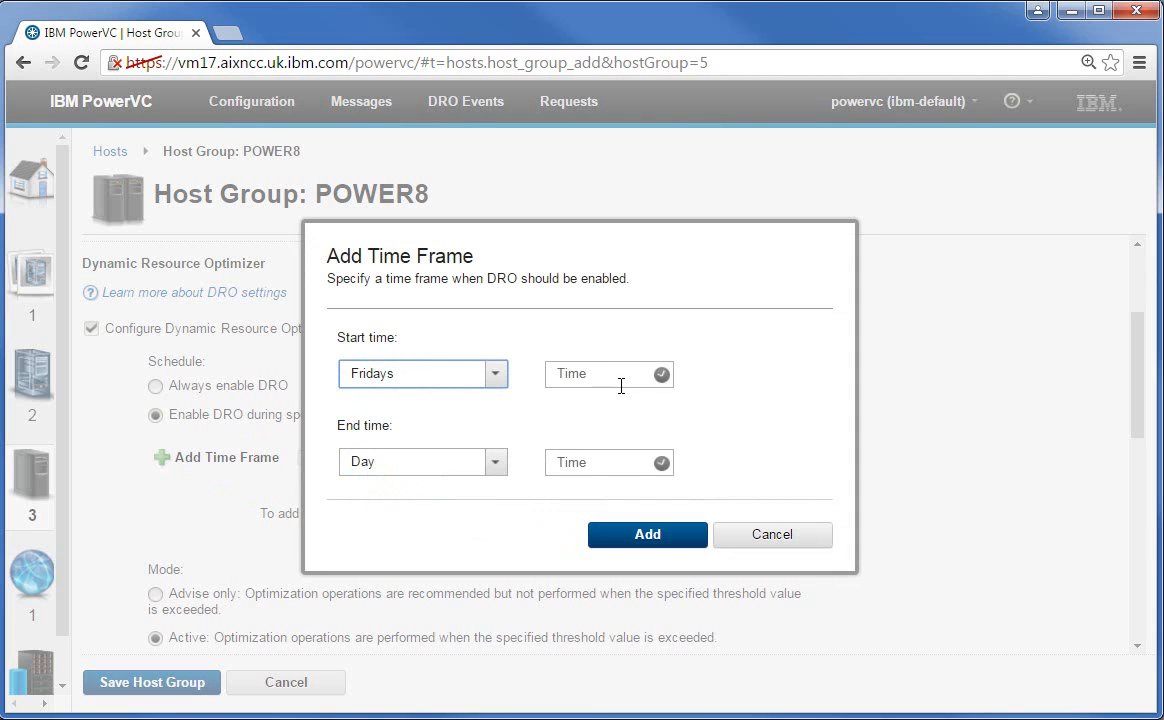
pyautogui.click(661, 374)
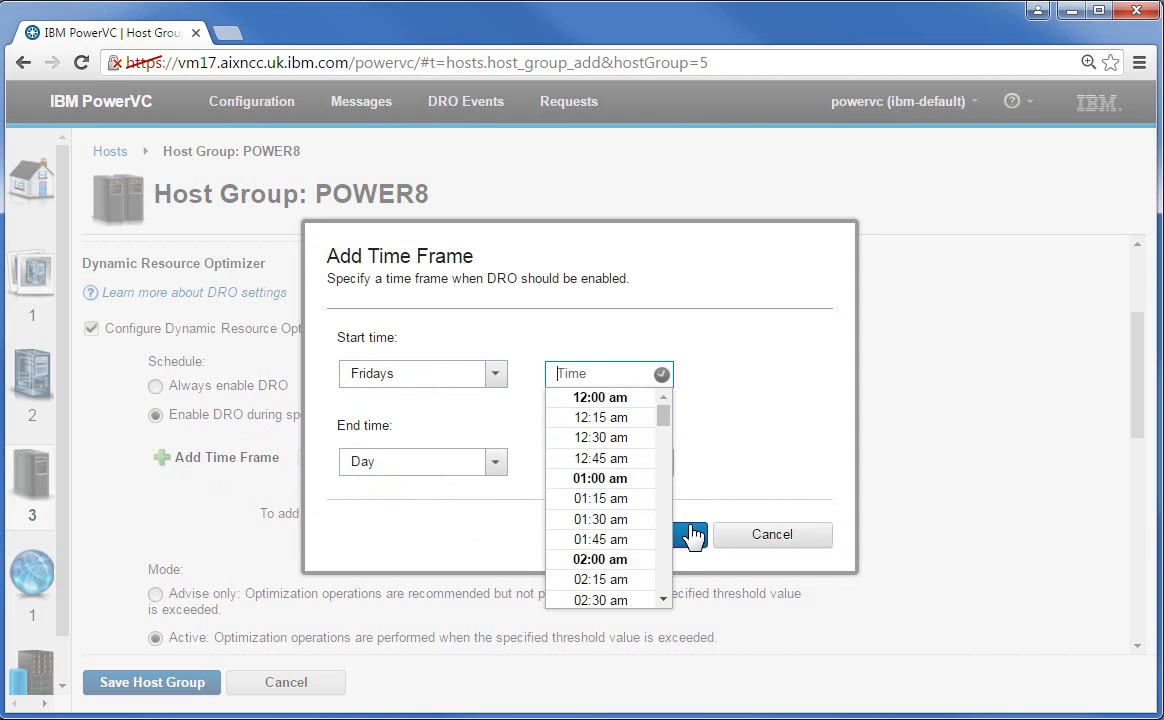
pyautogui.scroll(-2, 668, 563)
pyautogui.scroll(-3, 668, 558)
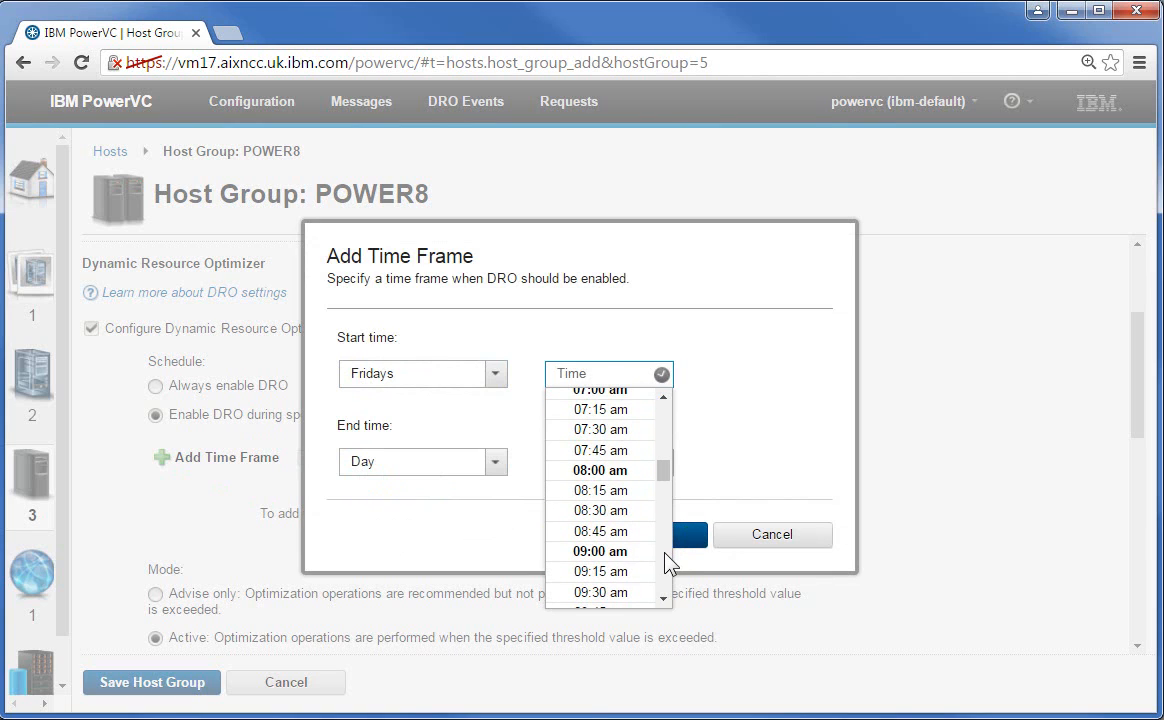
pyautogui.click(612, 553)
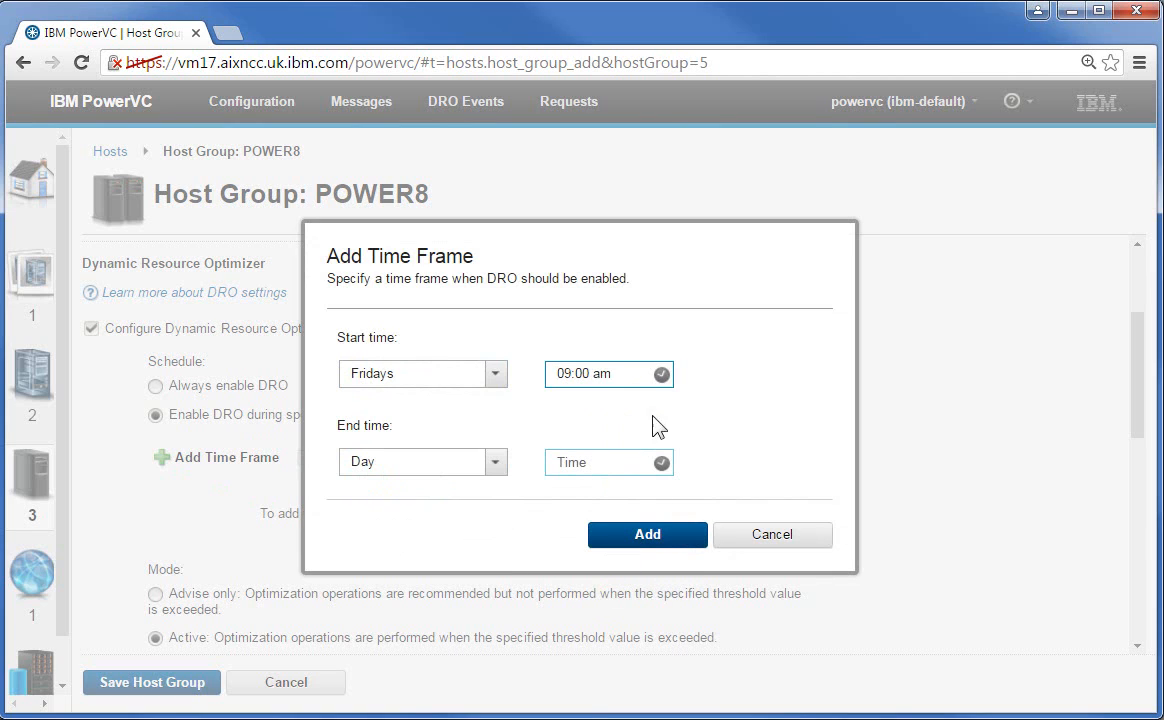
# Set the time frame's end to Fridays at 08:00 pm and add it to the schedule
pyautogui.click(492, 465)
pyautogui.click(403, 581)
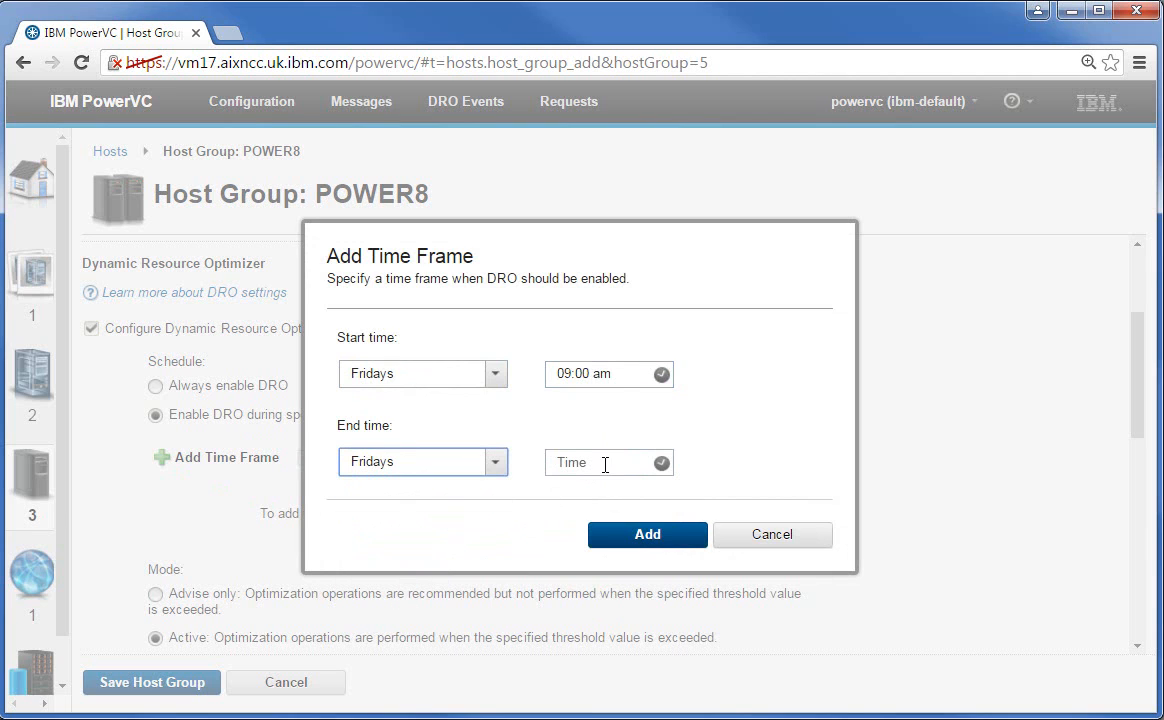
pyautogui.click(650, 462)
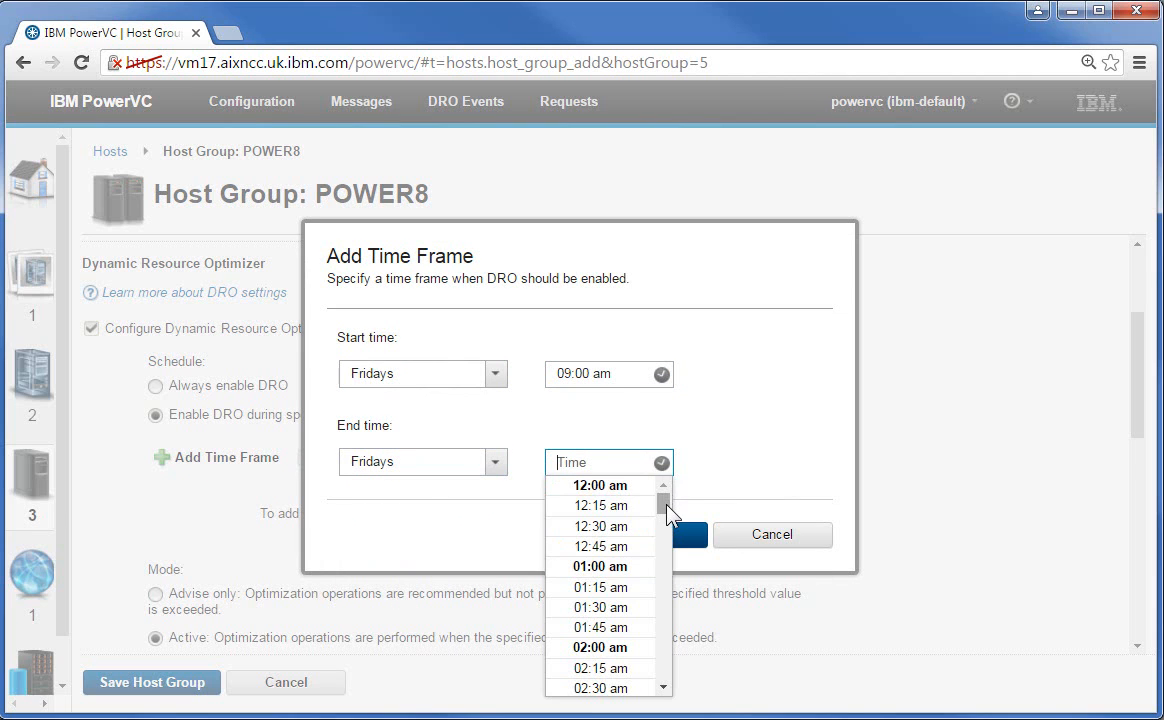
pyautogui.moveTo(665, 509); pyautogui.dragTo(653, 658)
pyautogui.click(605, 622)
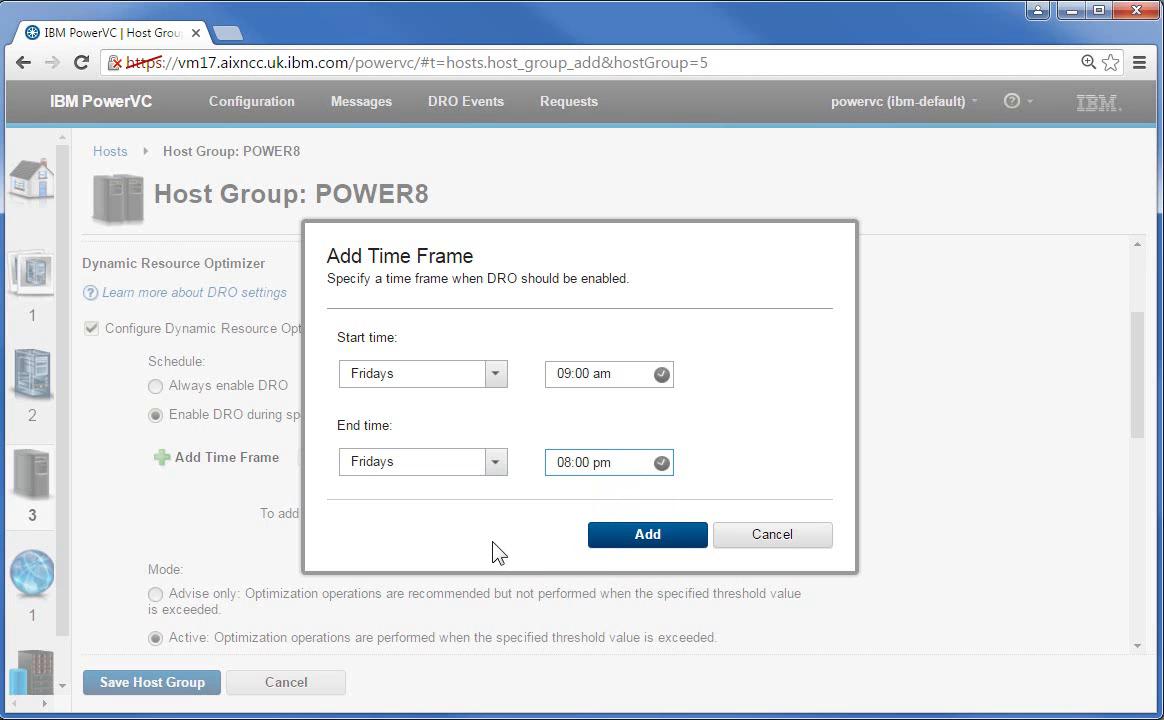
pyautogui.click(643, 537)
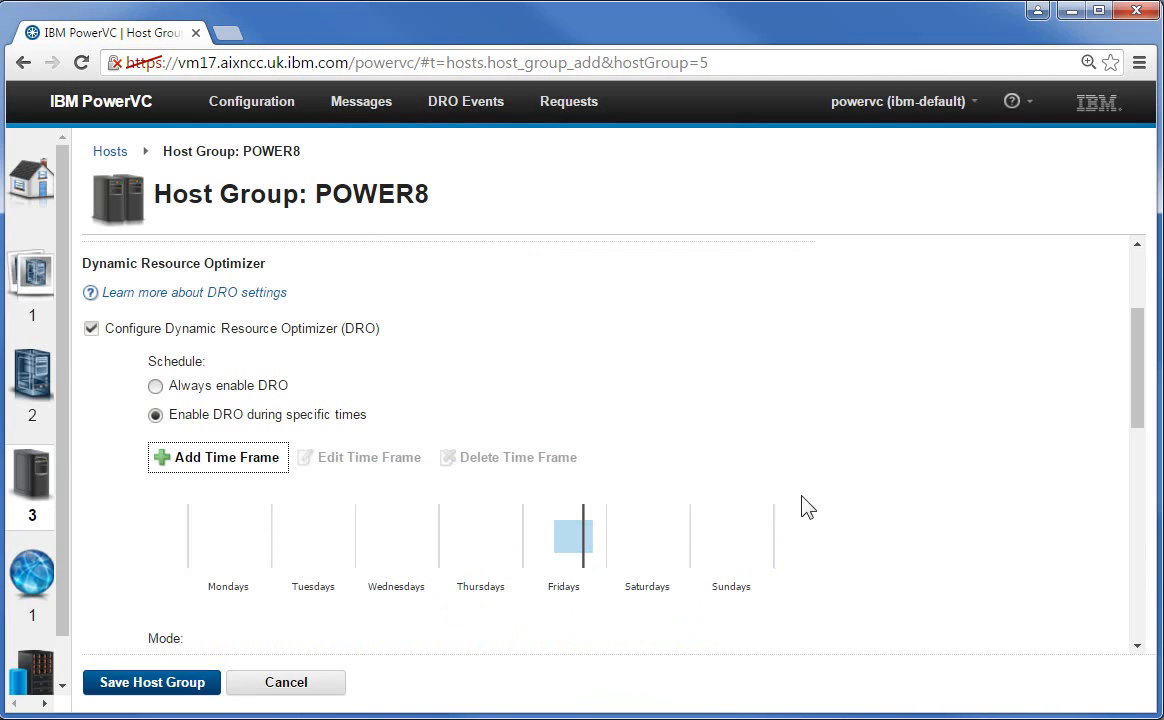
# Check the remaining DRO settings, save the host group, and view its Dynamic Resource Optimizer details
pyautogui.scroll(-2, 840, 421)
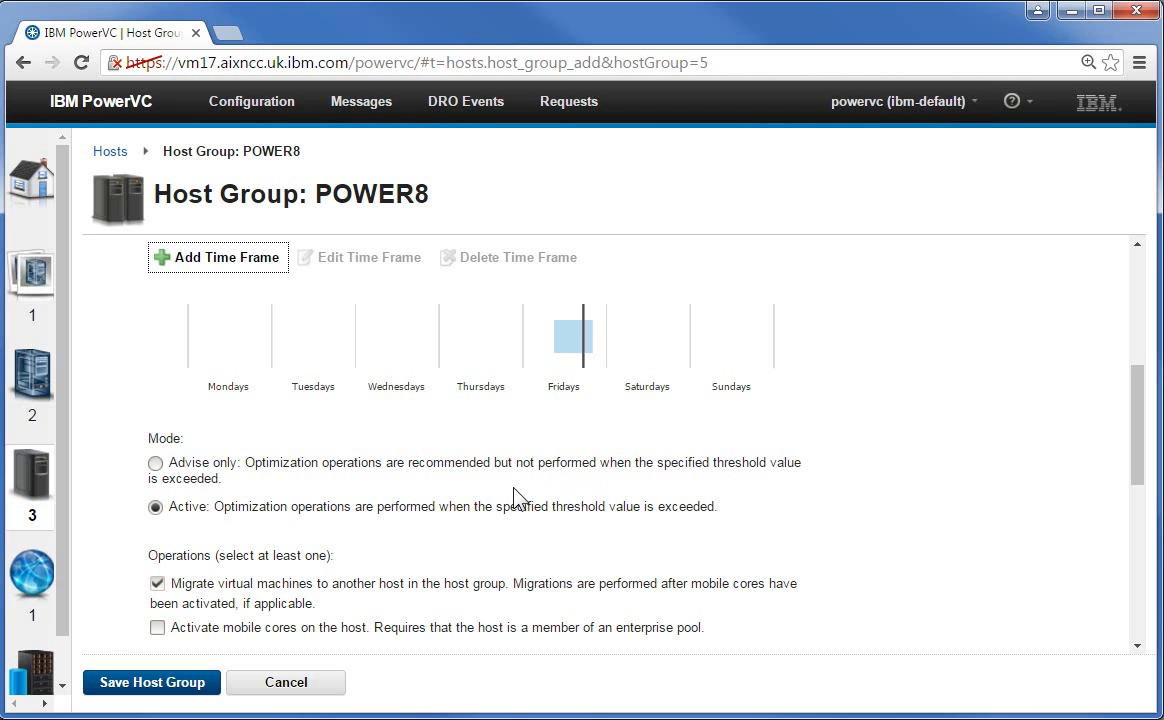
pyautogui.scroll(1, 514, 495)
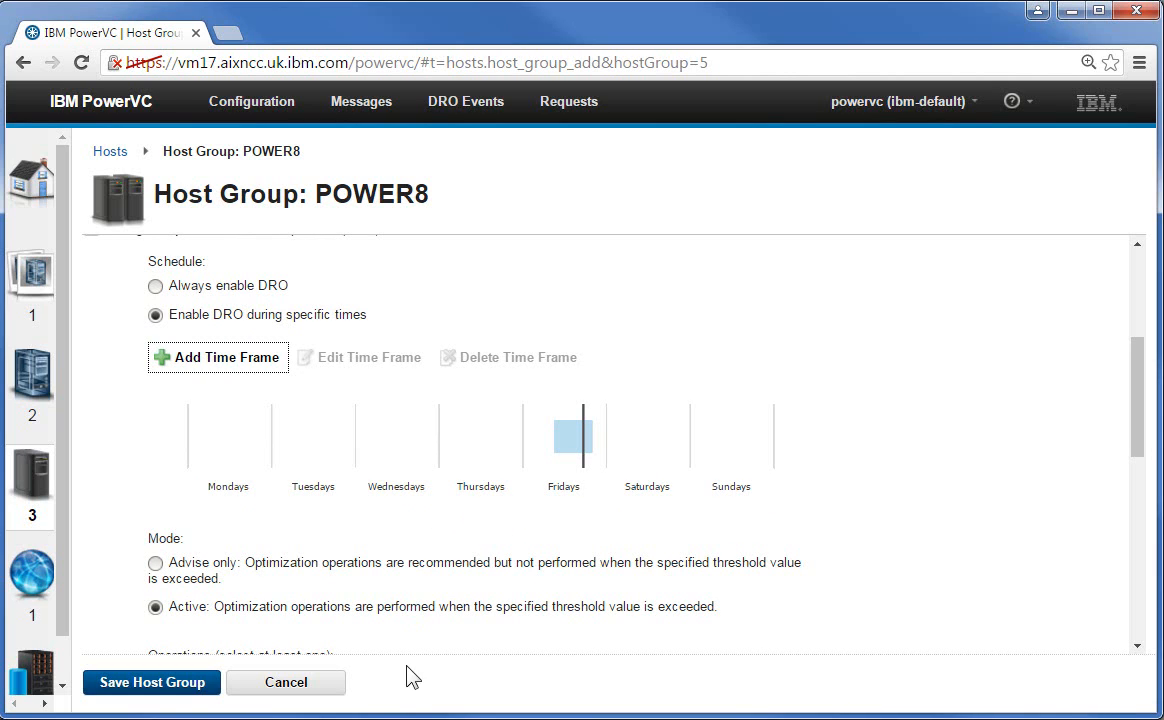
pyautogui.click(178, 688)
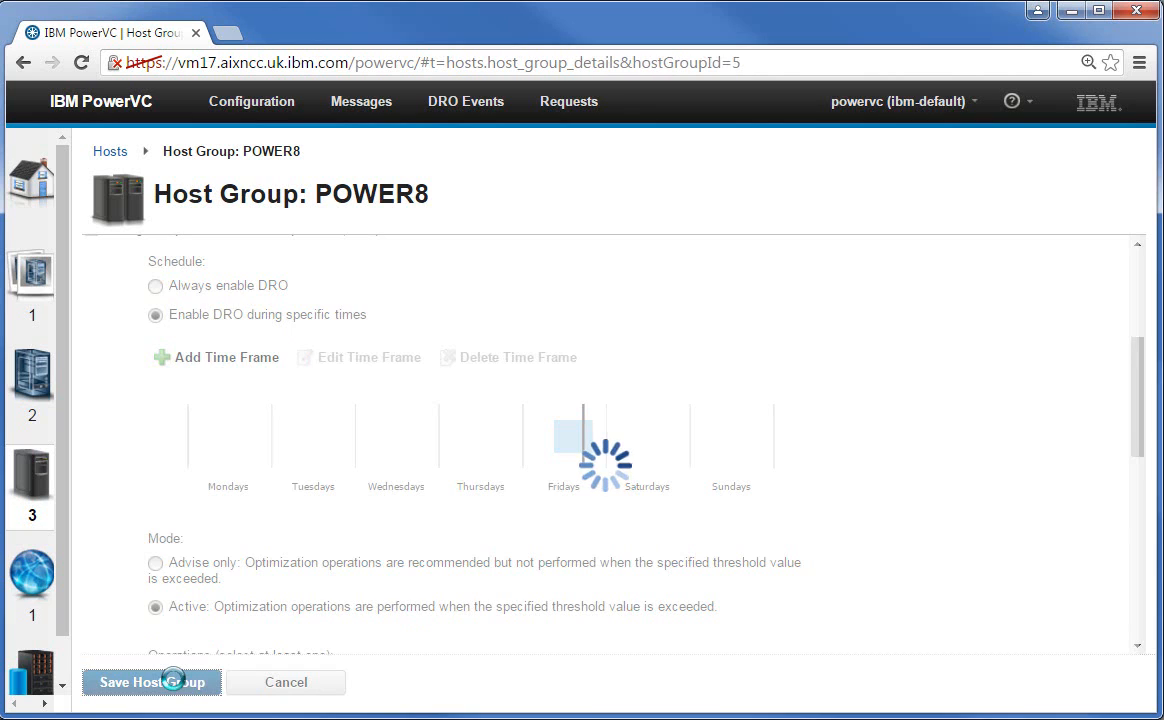
pyautogui.scroll(-1, 530, 538)
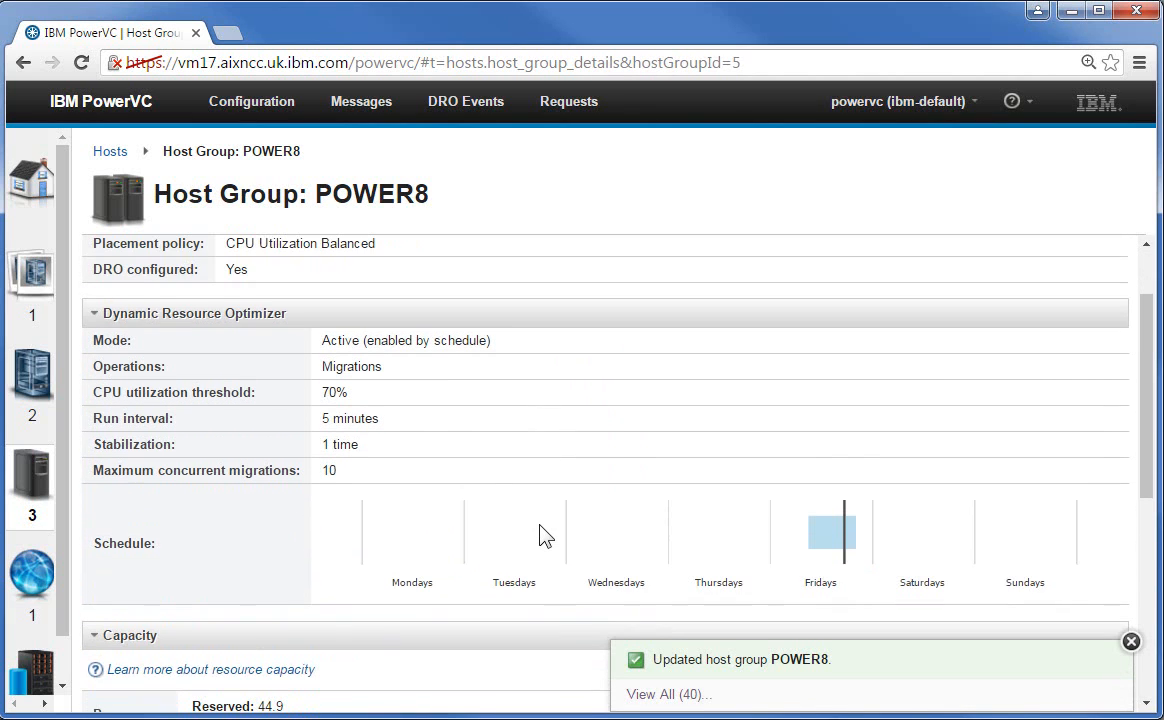